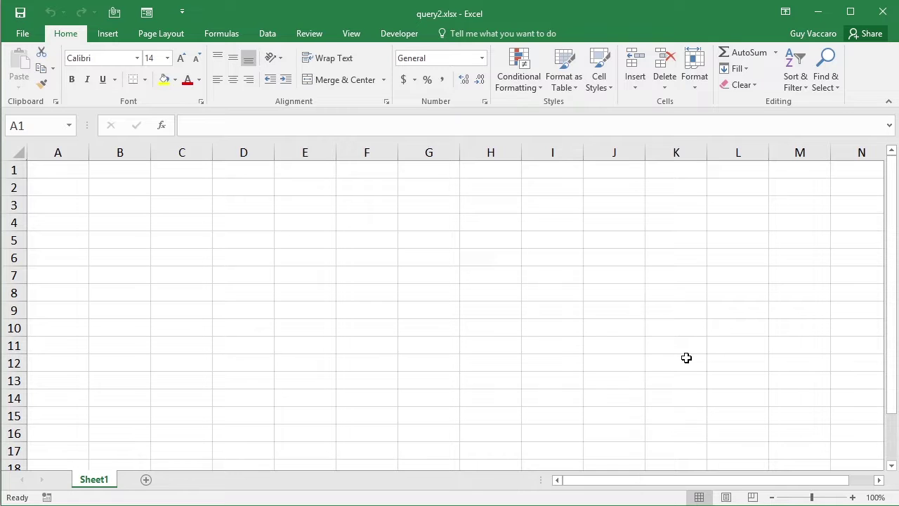
- Start a new query from a Microsoft Access database from the Data tab
{"action": "left_click", "coordinate": [267, 33]}
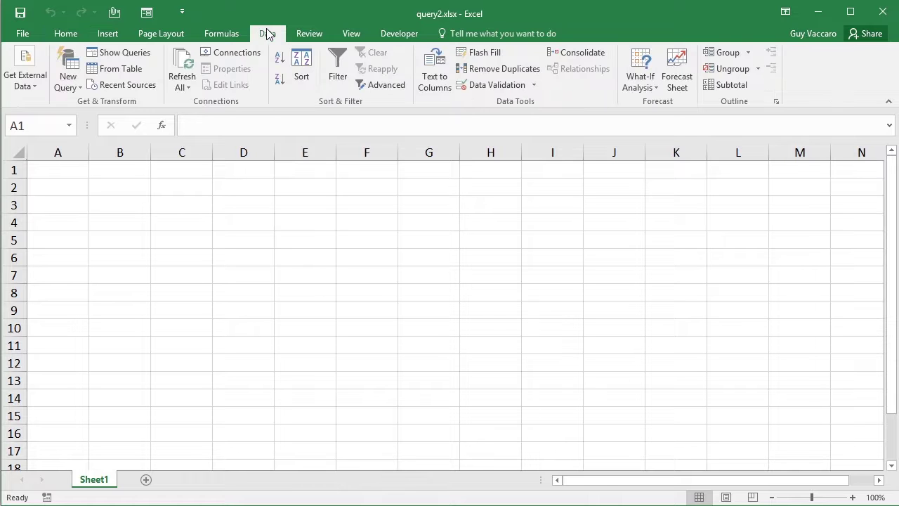
{"action": "left_click", "coordinate": [78, 79]}
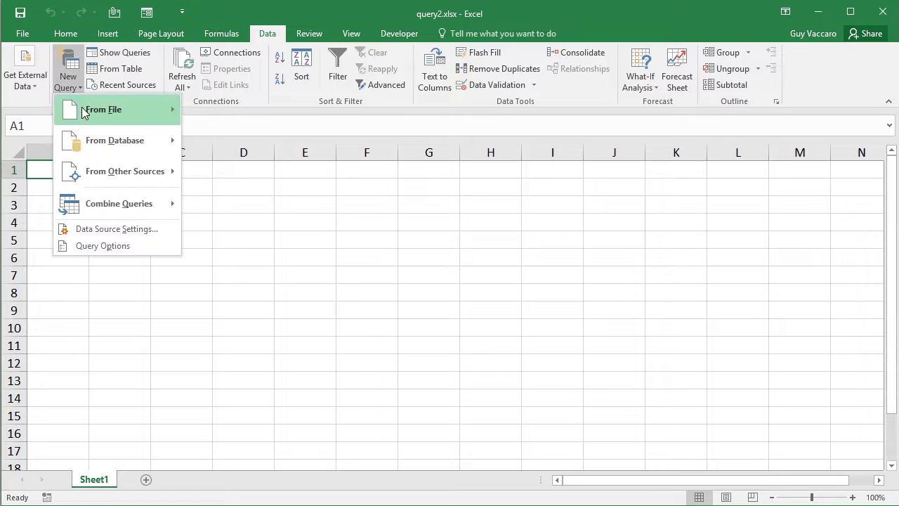
{"action": "mouse_move", "coordinate": [117, 142]}
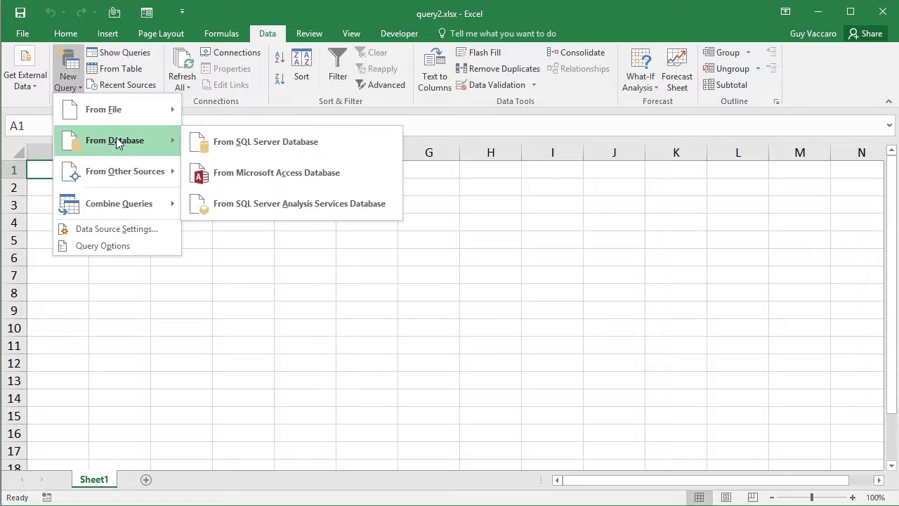
{"action": "left_click", "coordinate": [254, 172]}
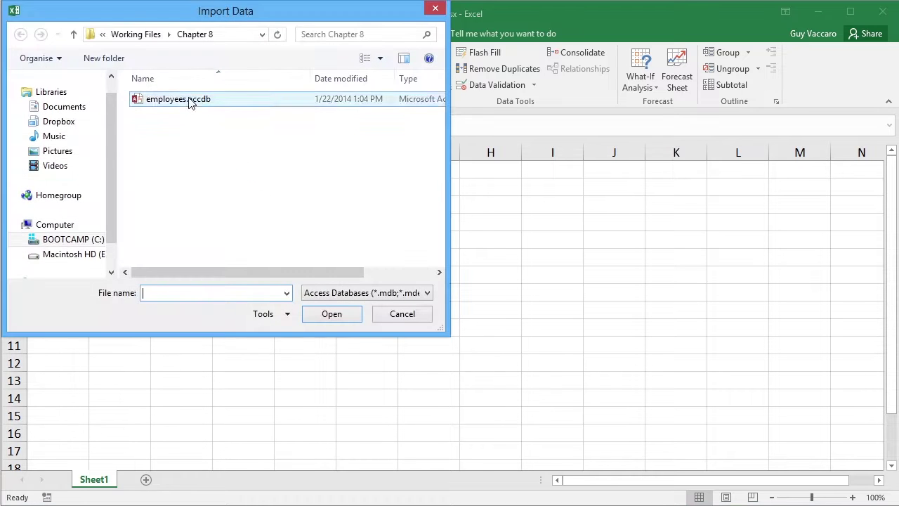
- Open employees.accdb and send the tblemployees table to the Query Editor for editing
{"action": "double_click", "coordinate": [188, 99]}
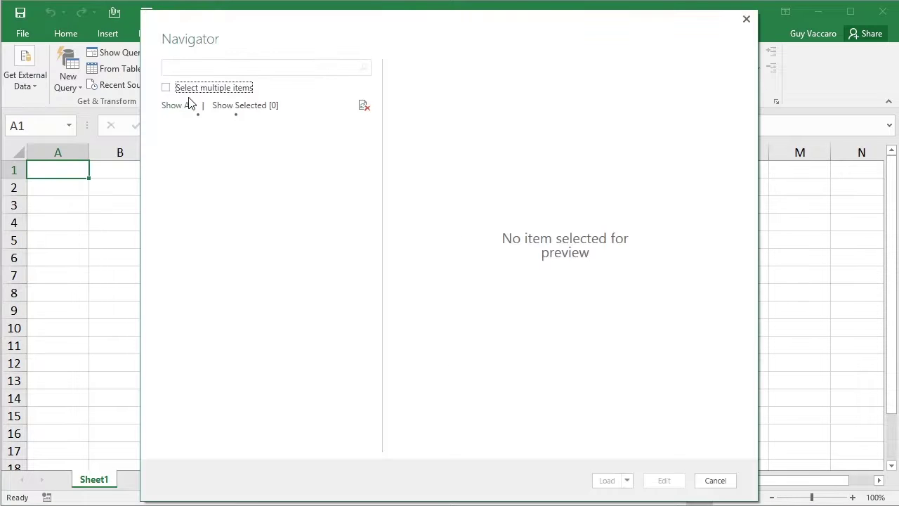
{"action": "left_click", "coordinate": [236, 183]}
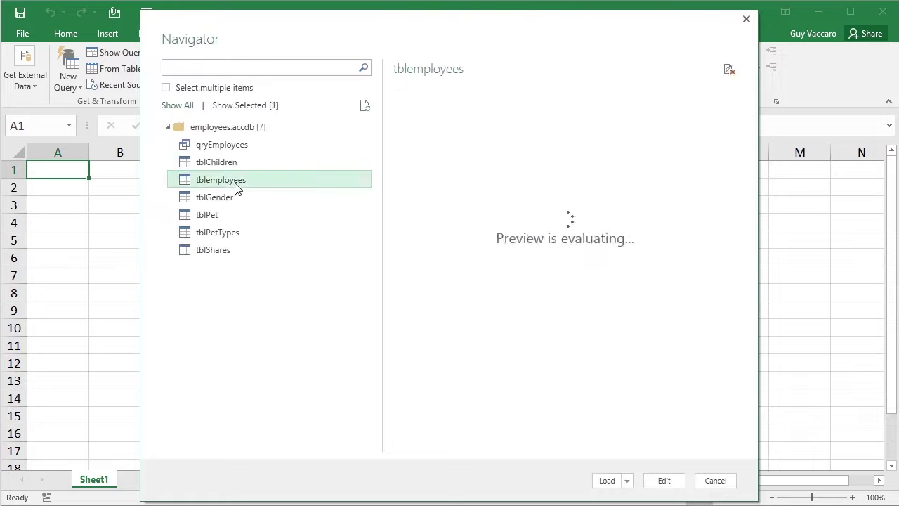
{"action": "left_click", "coordinate": [660, 481]}
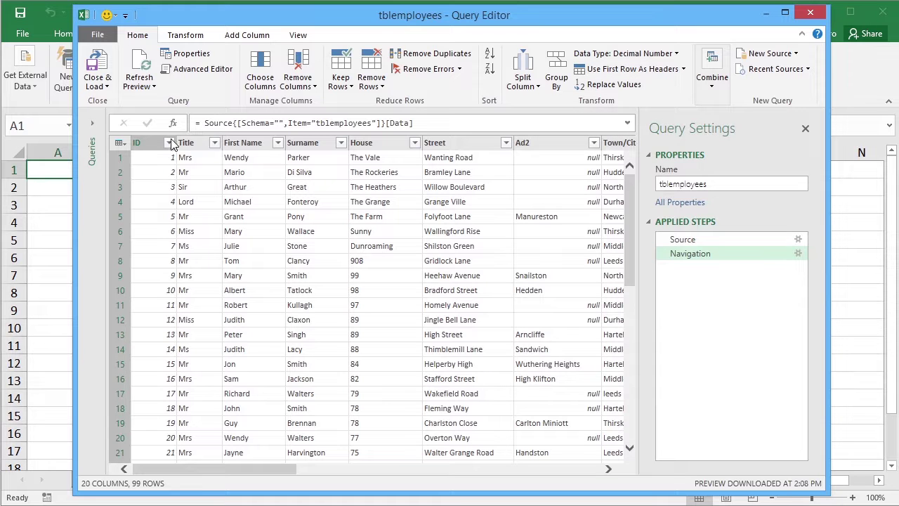
- Promote the first row to headers, demote headers back to a row, then promote again
{"action": "left_click", "coordinate": [682, 71]}
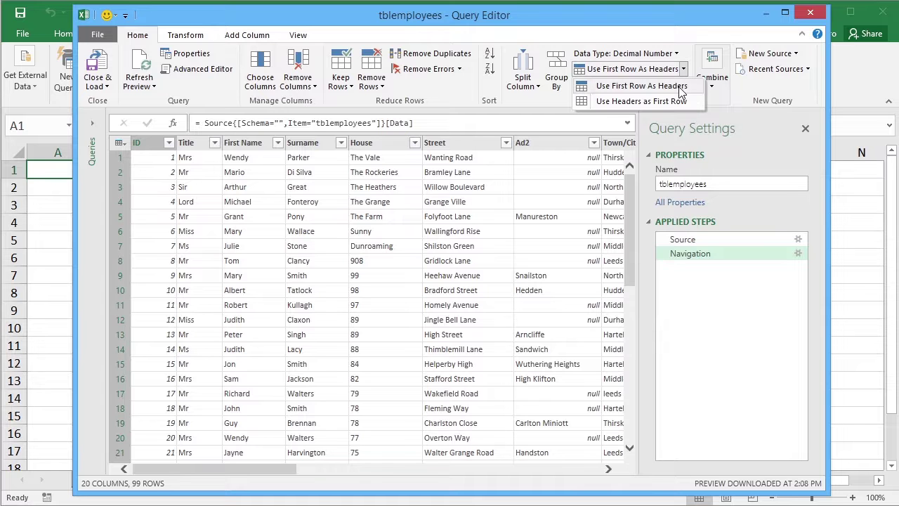
{"action": "left_click", "coordinate": [680, 89]}
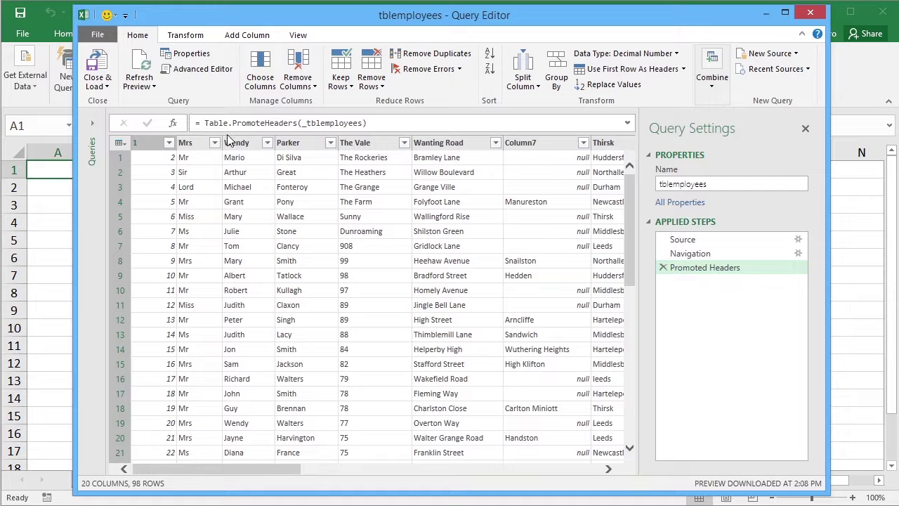
{"action": "left_click", "coordinate": [684, 69]}
{"action": "left_click", "coordinate": [670, 102]}
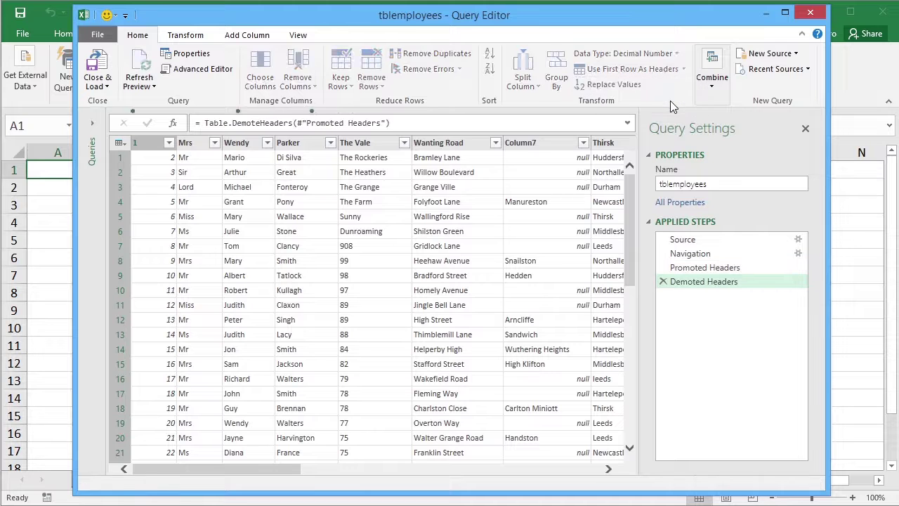
{"action": "left_click", "coordinate": [683, 70]}
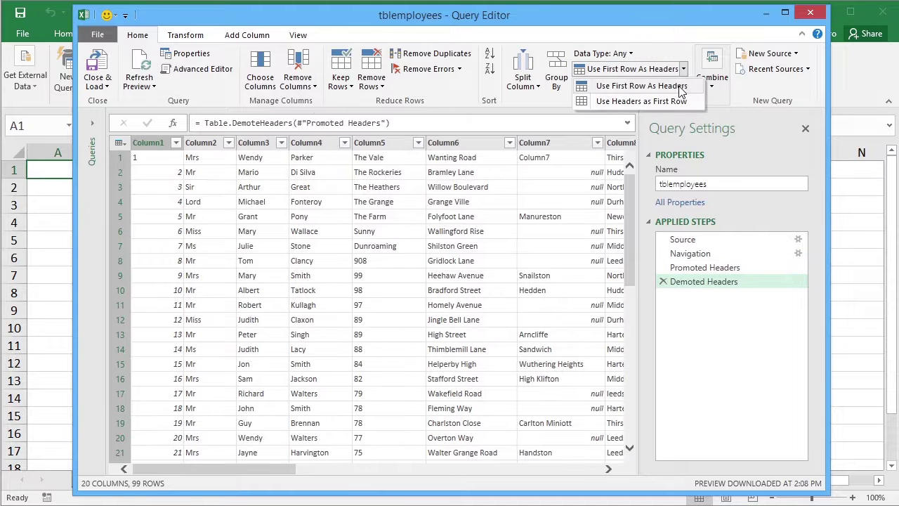
{"action": "left_click", "coordinate": [672, 85]}
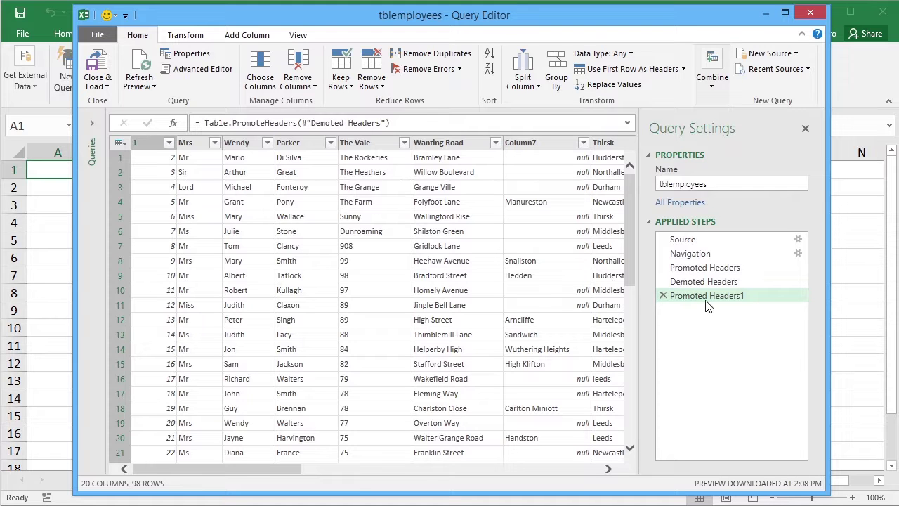
- Review the data at the Demoted Headers, Promoted Headers and Navigation steps
{"action": "left_click", "coordinate": [706, 282]}
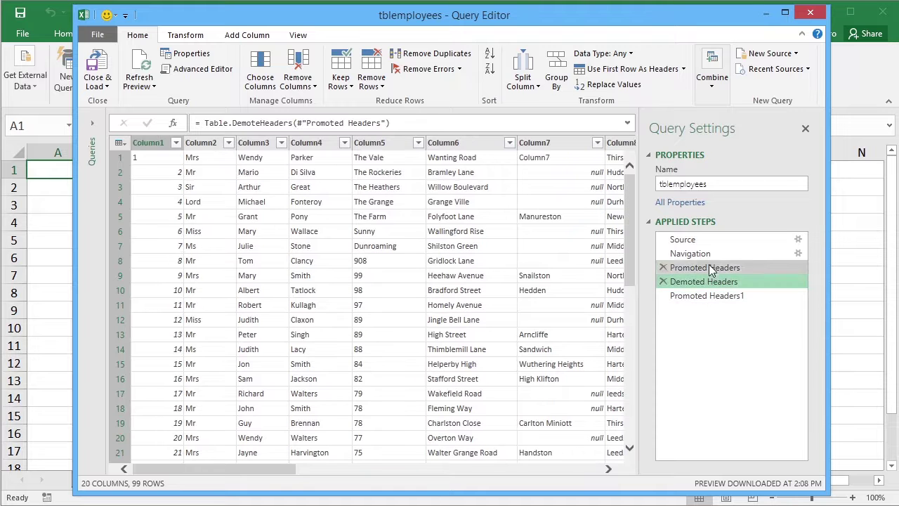
{"action": "left_click", "coordinate": [708, 266]}
{"action": "left_click", "coordinate": [711, 255]}
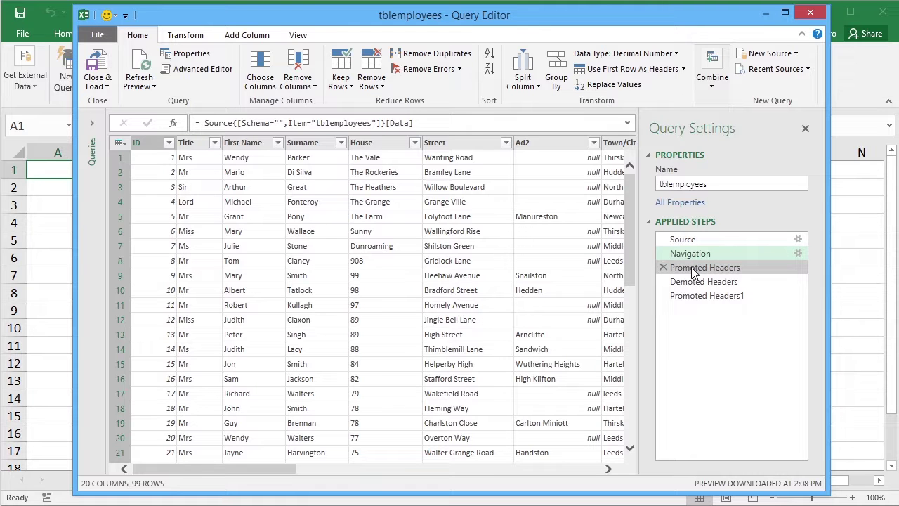
- Delete the Promoted Headers step and all steps after it, confirming the deletion
{"action": "left_click", "coordinate": [708, 273]}
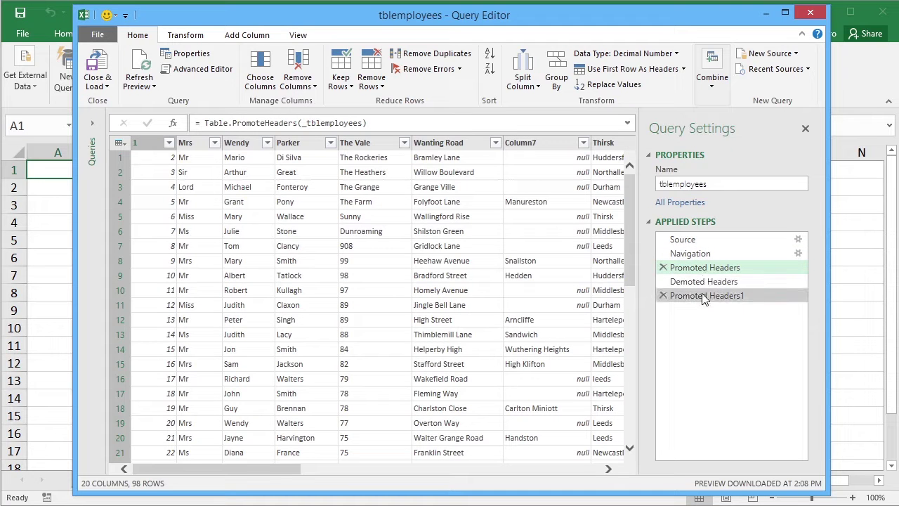
{"action": "right_click", "coordinate": [718, 270]}
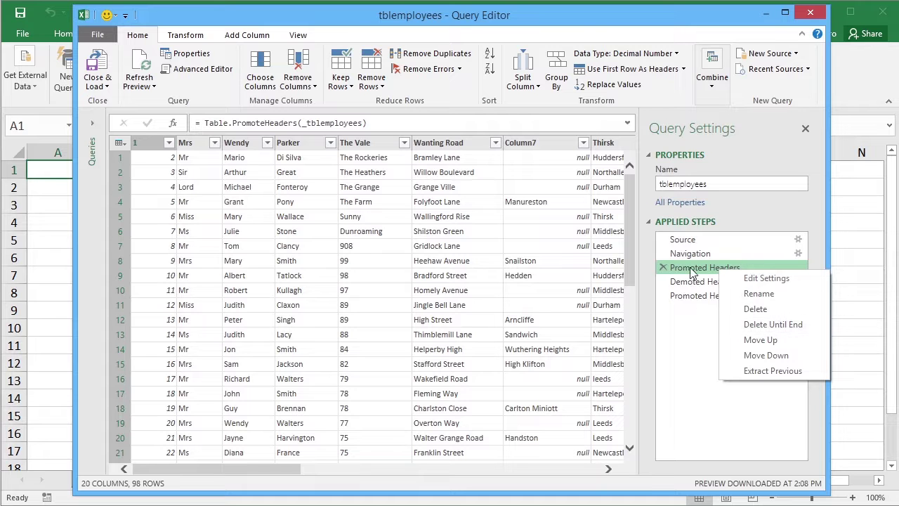
{"action": "left_click", "coordinate": [770, 324]}
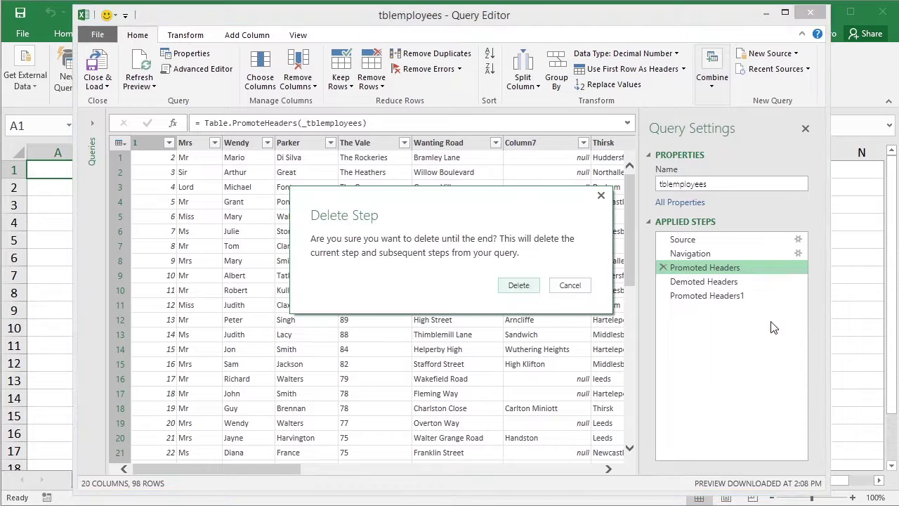
{"action": "left_click", "coordinate": [520, 285]}
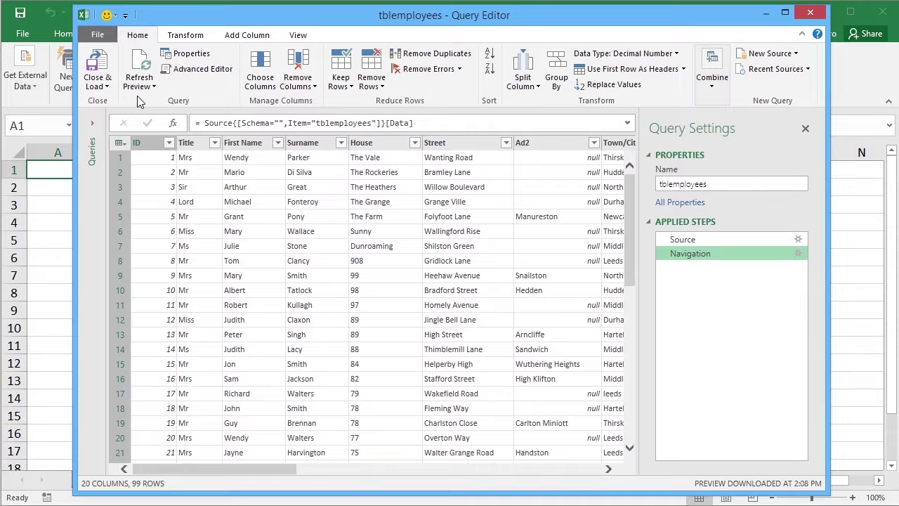
{"action": "left_click", "coordinate": [206, 56]}
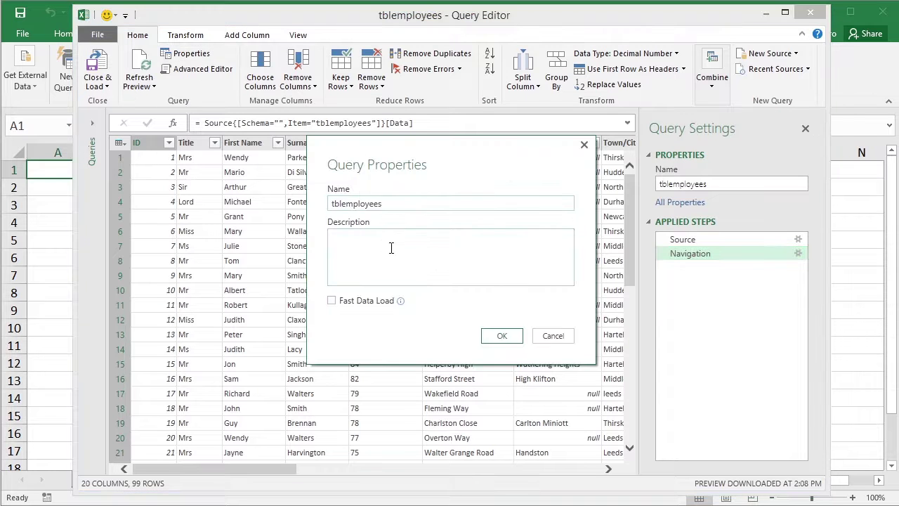
{"action": "left_click", "coordinate": [552, 336]}
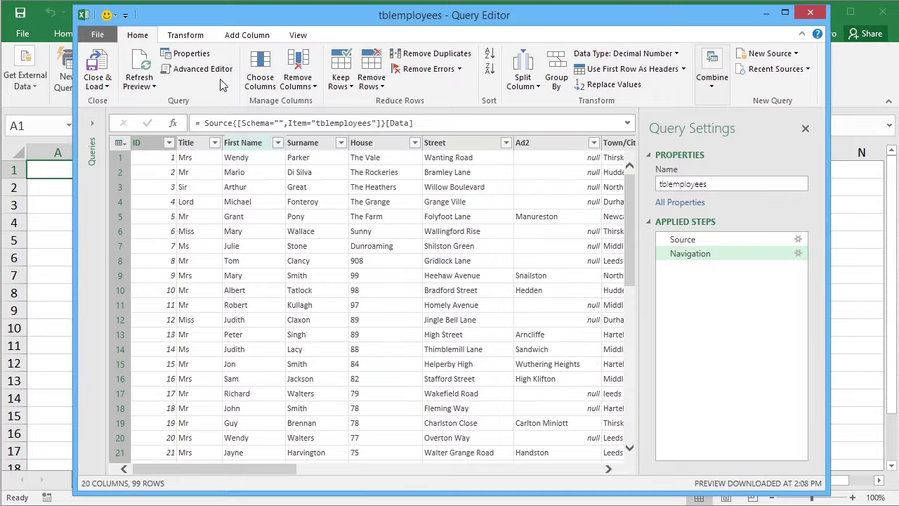
{"action": "left_click", "coordinate": [204, 69]}
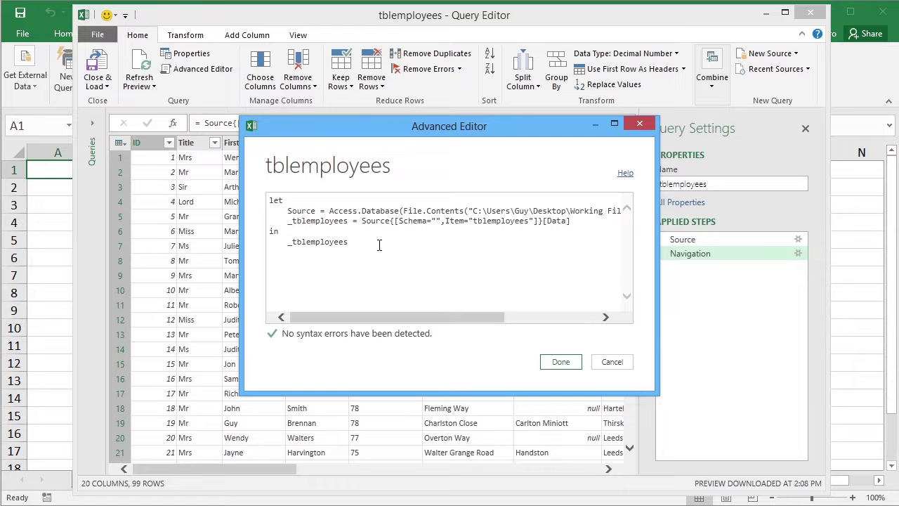
{"action": "left_click", "coordinate": [599, 363]}
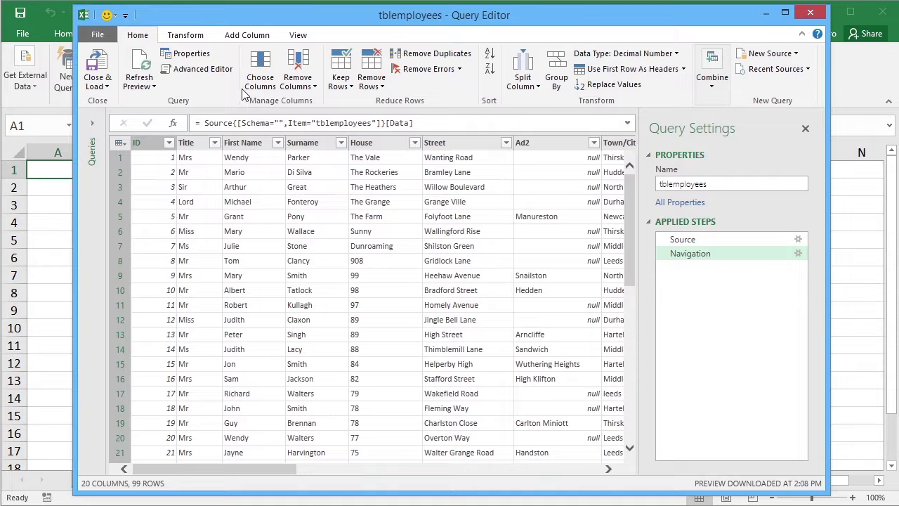
- In Choose Columns, clear every column, then tick Title, First Name and Surname
{"action": "left_click", "coordinate": [263, 74]}
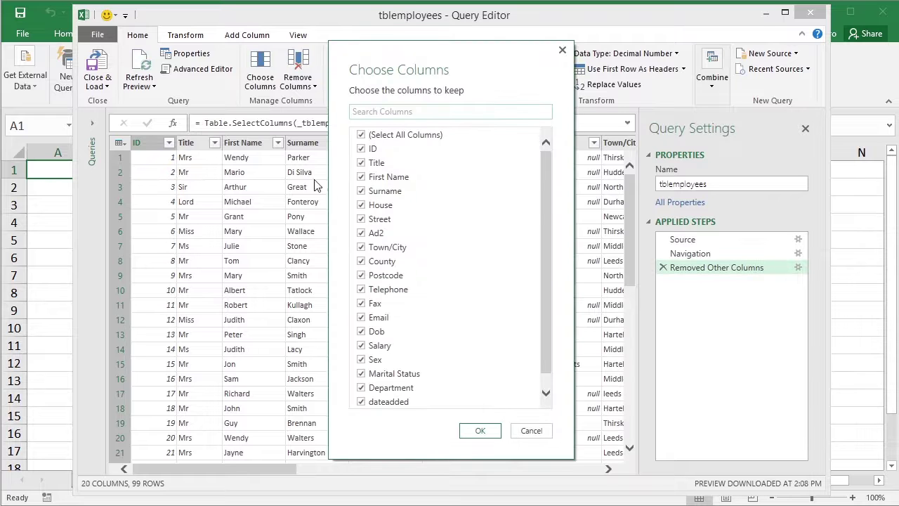
{"action": "left_click_drag", "start_coordinate": [547, 192], "coordinate": [548, 157]}
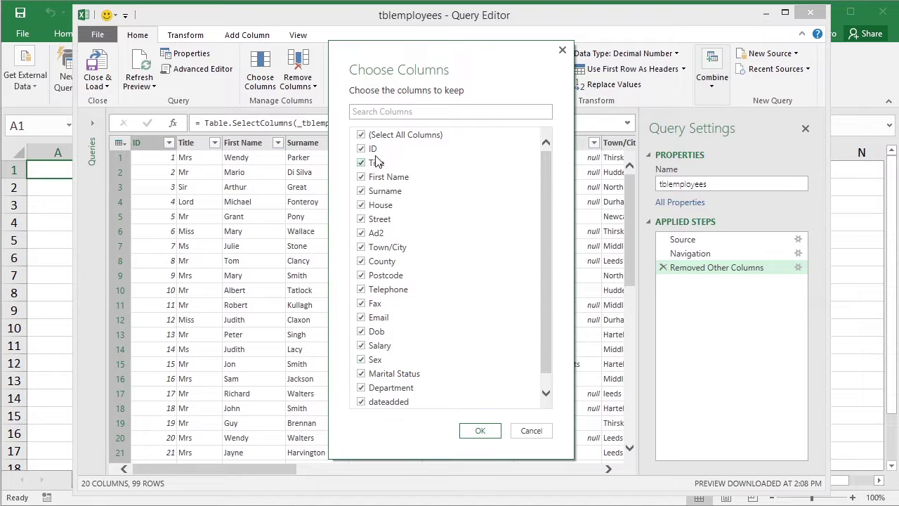
{"action": "left_click", "coordinate": [360, 135]}
{"action": "left_click", "coordinate": [361, 162]}
{"action": "left_click", "coordinate": [363, 178]}
{"action": "left_click", "coordinate": [361, 191]}
- Also keep ID, Town/City, Salary, Email and dateadded, and apply the selection
{"action": "left_click", "coordinate": [364, 150]}
{"action": "left_click", "coordinate": [362, 247]}
{"action": "left_click", "coordinate": [361, 346]}
{"action": "left_click", "coordinate": [361, 317]}
{"action": "scroll", "coordinate": [547, 354], "scroll_direction": "down", "scroll_amount": 1}
{"action": "left_click", "coordinate": [363, 388]}
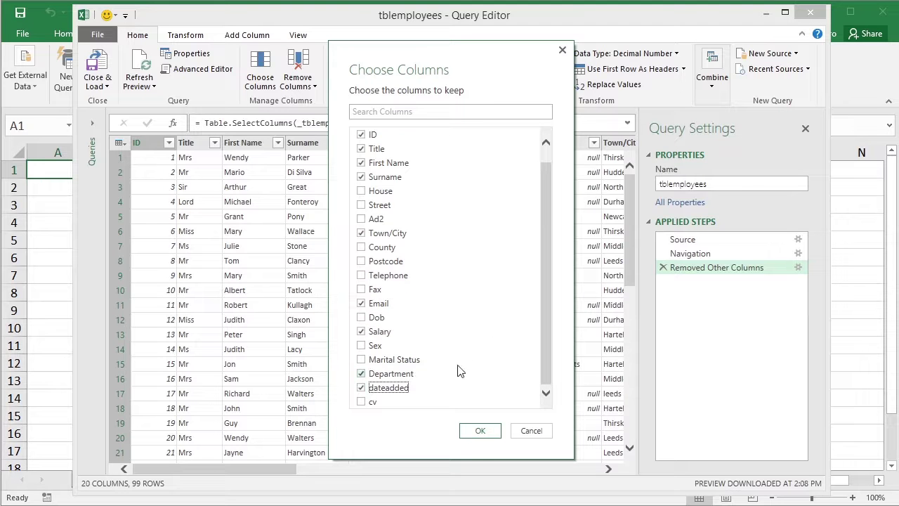
{"action": "left_click", "coordinate": [481, 432]}
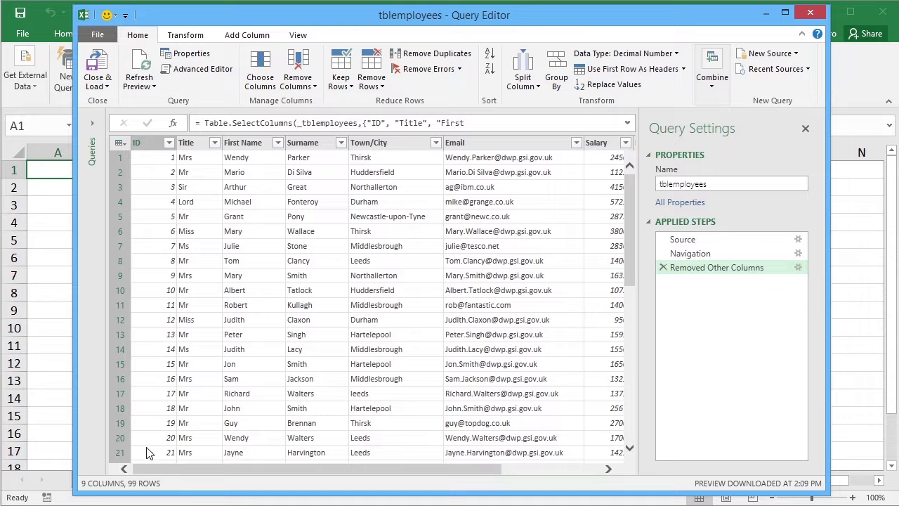
- Remove the empty dateadded column from tblemployees, leaving eight columns
{"action": "left_click_drag", "start_coordinate": [364, 471], "coordinate": [508, 464]}
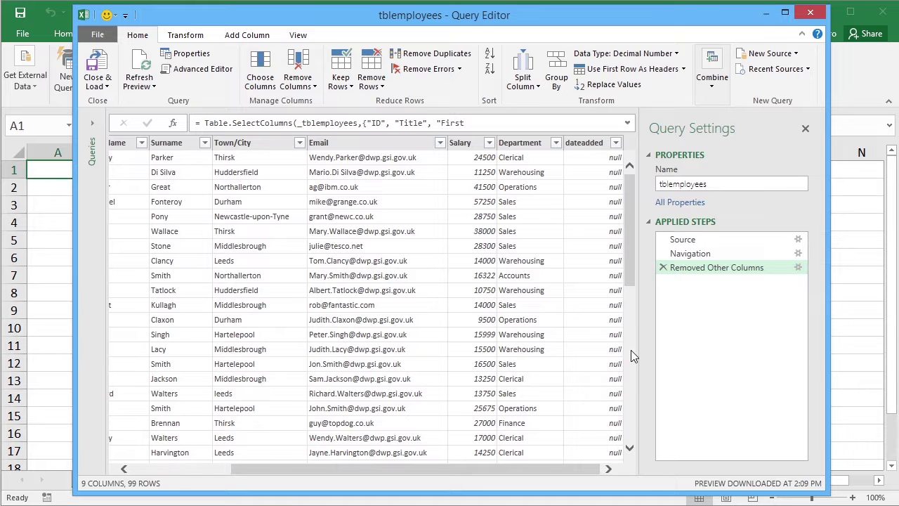
{"action": "scroll", "coordinate": [630, 356], "scroll_direction": "down", "scroll_amount": 10}
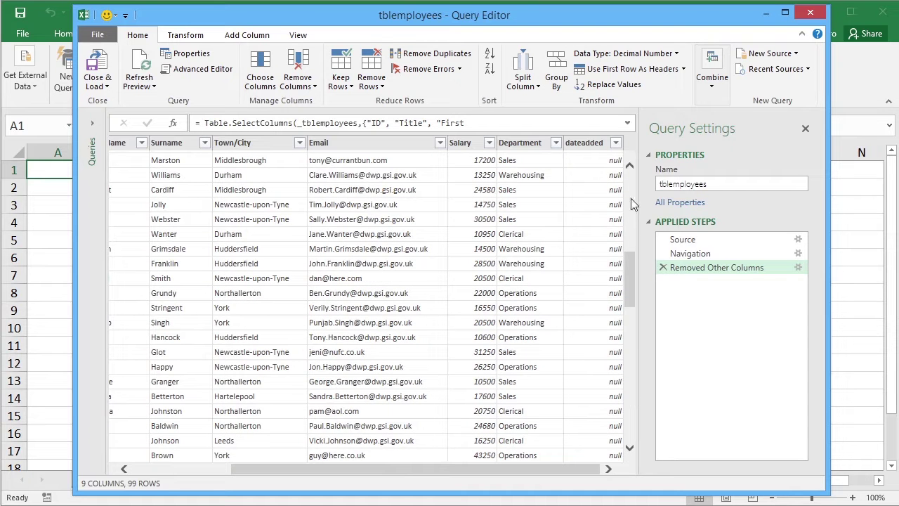
{"action": "left_click", "coordinate": [592, 161]}
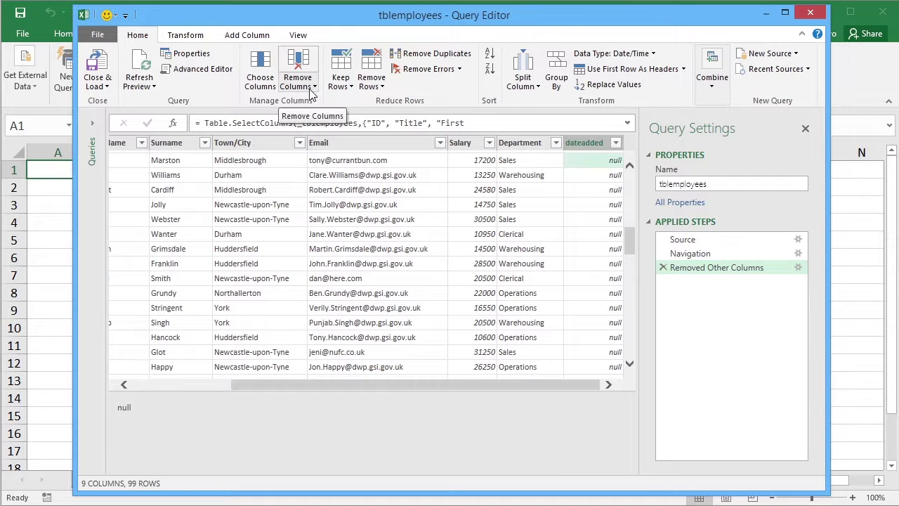
{"action": "left_click", "coordinate": [311, 88]}
{"action": "left_click", "coordinate": [316, 101]}
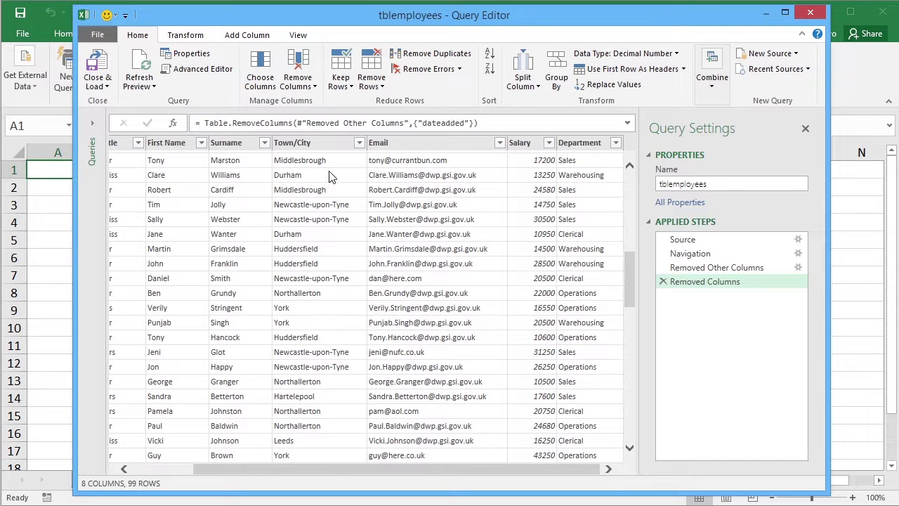
{"action": "left_click", "coordinate": [350, 88]}
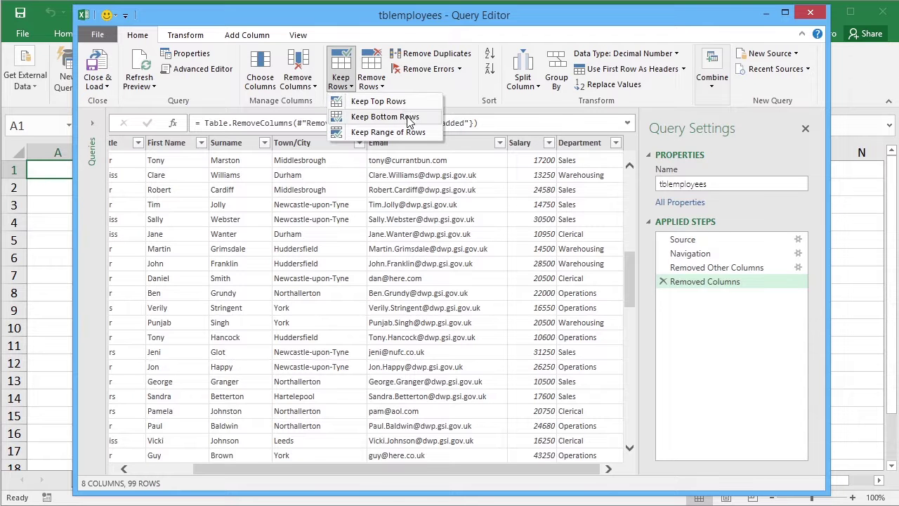
{"action": "left_click", "coordinate": [381, 87]}
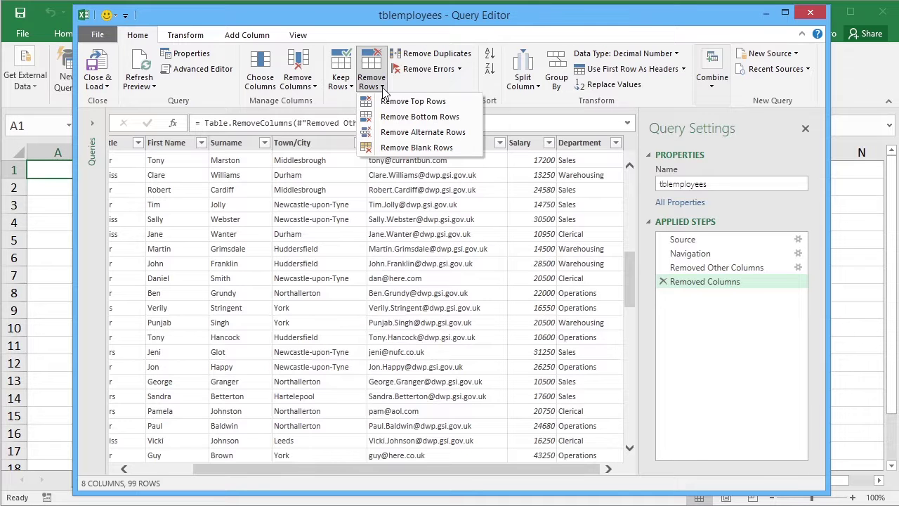
{"action": "left_click", "coordinate": [438, 92]}
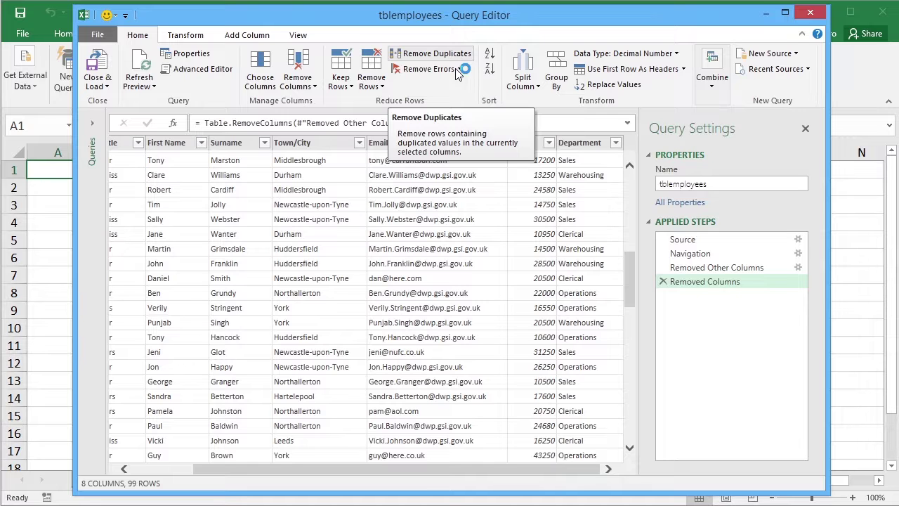
{"action": "left_click", "coordinate": [460, 70]}
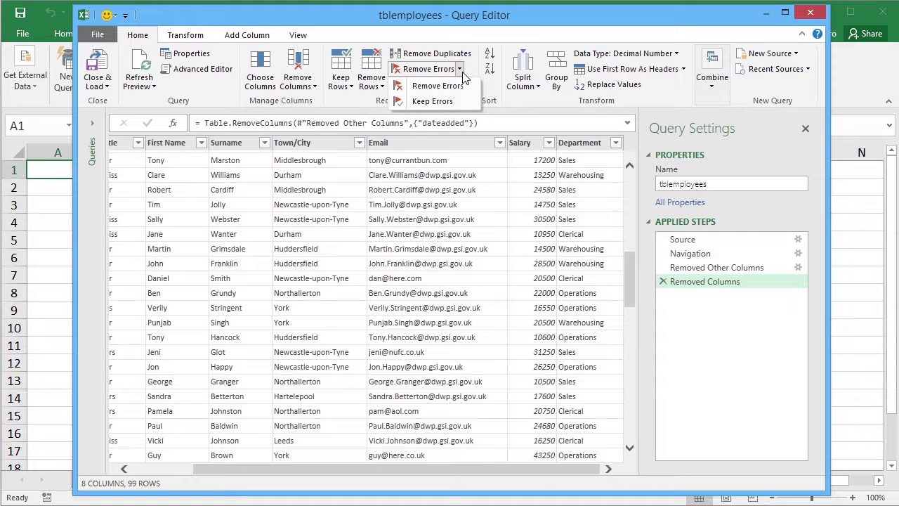
{"action": "left_click", "coordinate": [476, 68]}
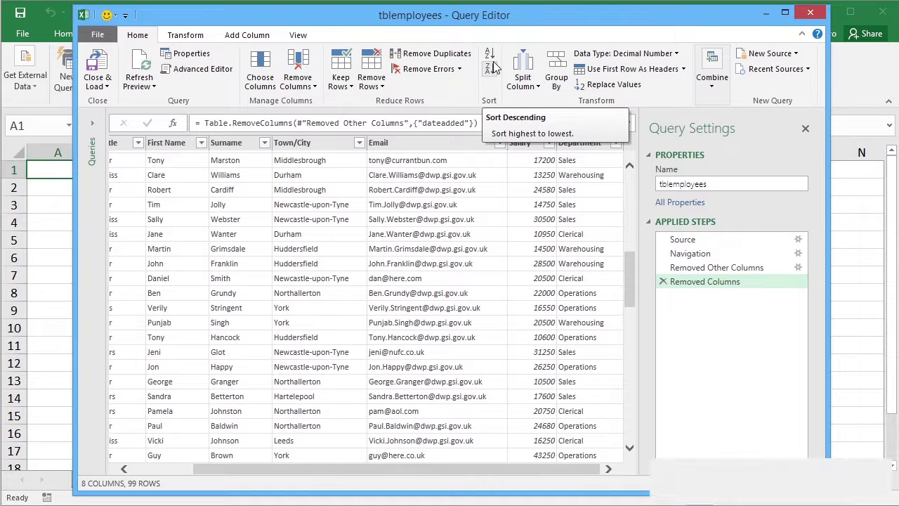
- Check the Town/City filter without changes, then select Email and show the Split Column choices
{"action": "left_click", "coordinate": [358, 143]}
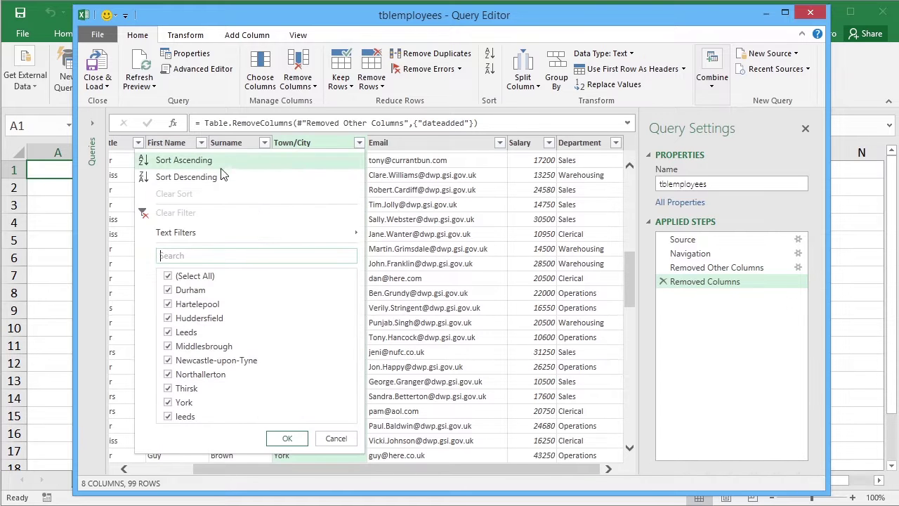
{"action": "left_click", "coordinate": [358, 143]}
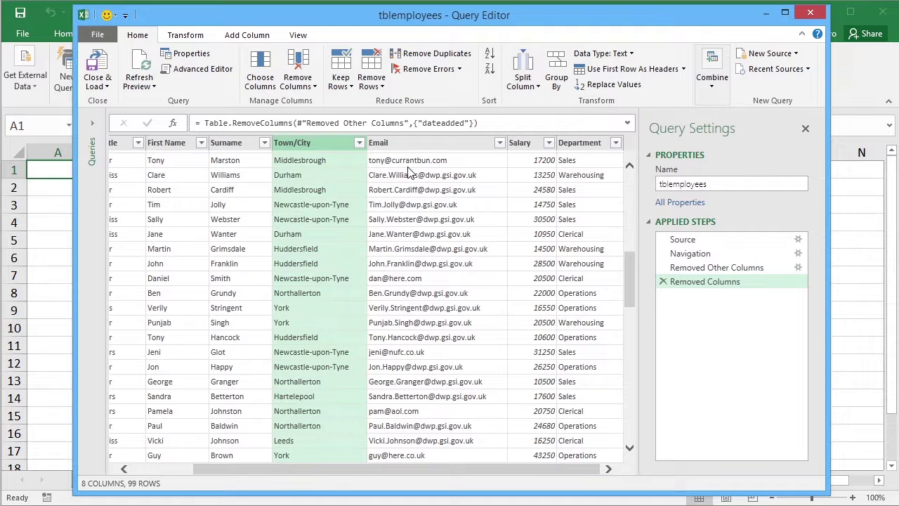
{"action": "left_click", "coordinate": [412, 141]}
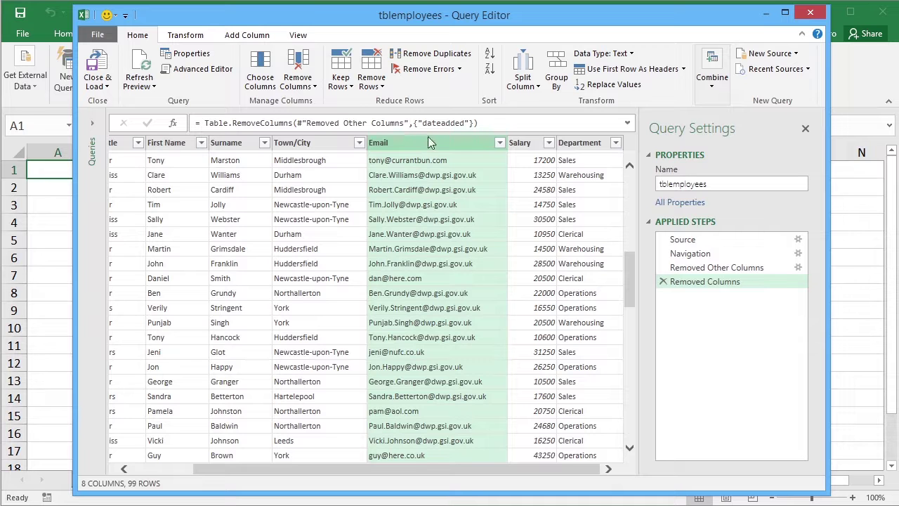
{"action": "left_click", "coordinate": [537, 86]}
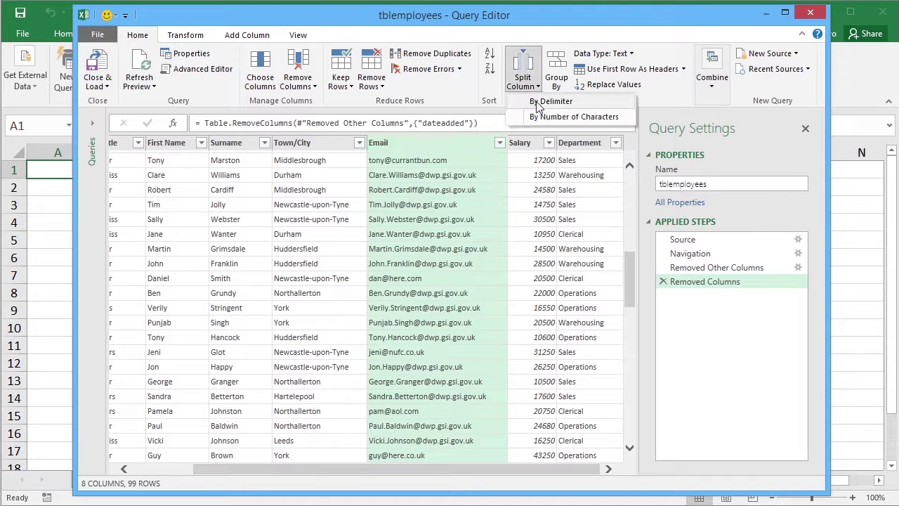
- Split Email by the custom delimiter @ into Email.1 and Email.2
{"action": "left_click", "coordinate": [536, 101]}
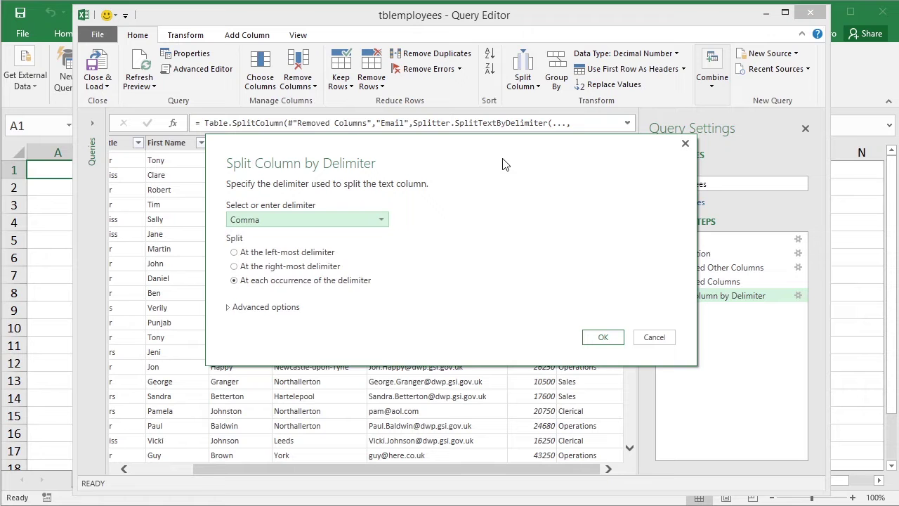
{"action": "left_click", "coordinate": [307, 223]}
{"action": "left_click", "coordinate": [276, 318]}
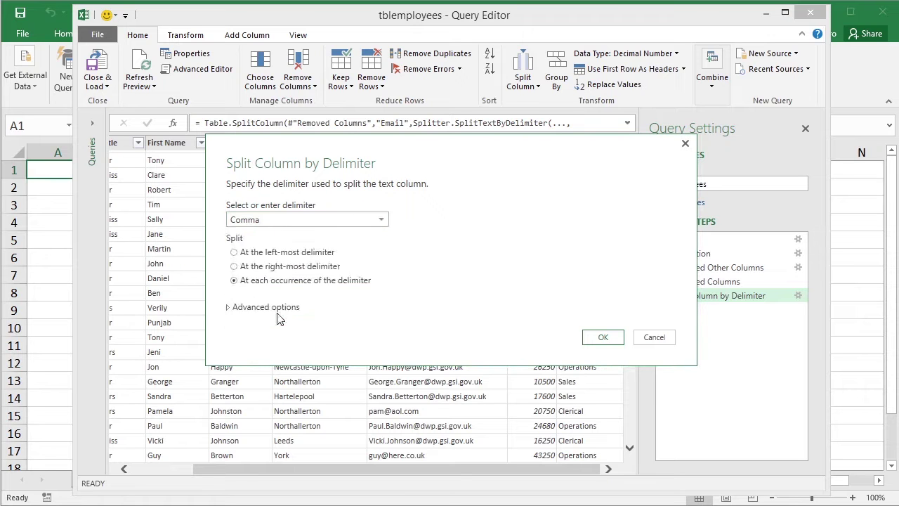
{"action": "type", "text": "@"}
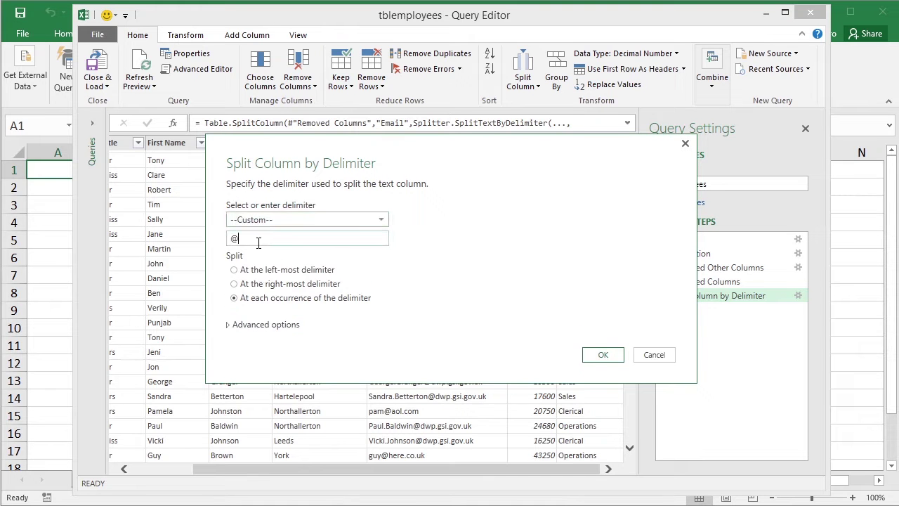
{"action": "left_click", "coordinate": [258, 330]}
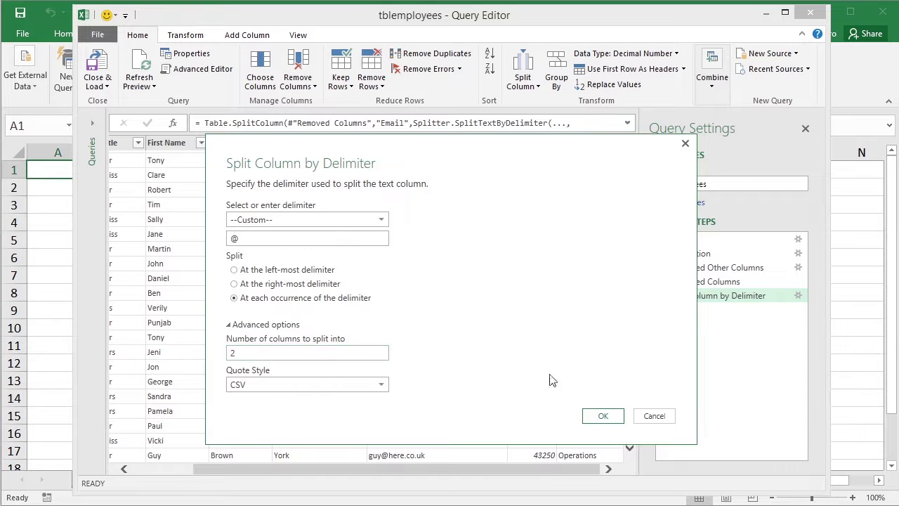
{"action": "left_click", "coordinate": [601, 416]}
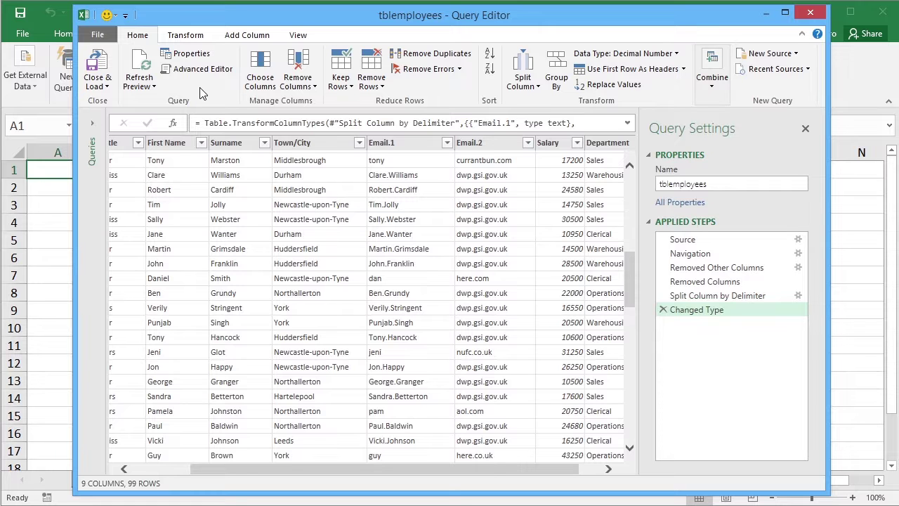
- Rename the Email.1 column to Postbox
{"action": "left_click", "coordinate": [197, 39]}
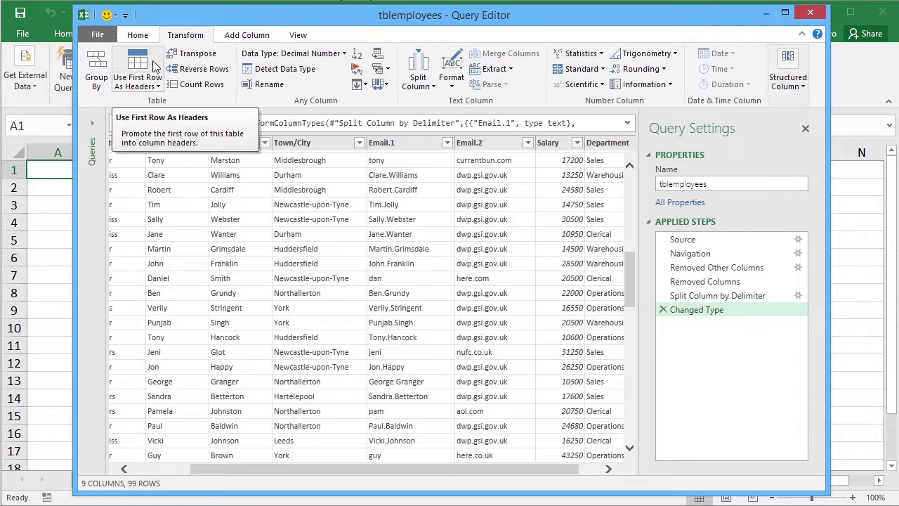
{"action": "left_click", "coordinate": [421, 151]}
{"action": "left_click", "coordinate": [277, 84]}
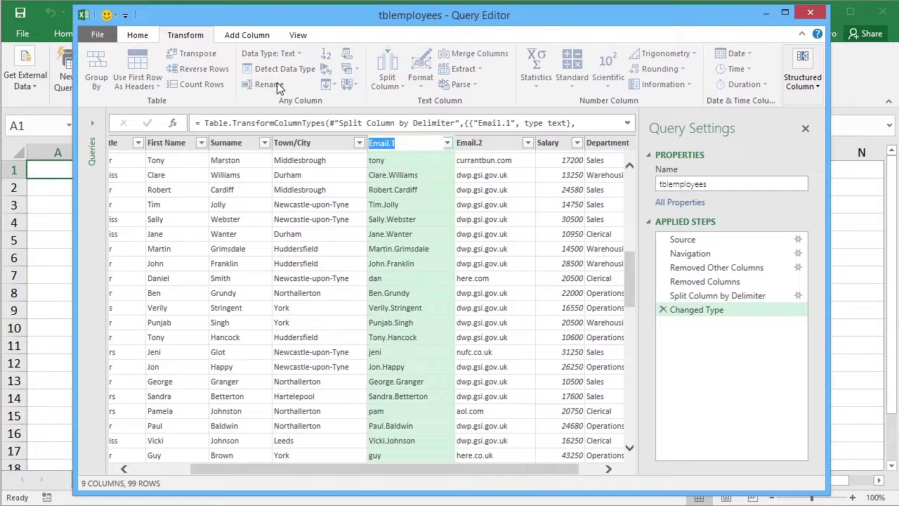
{"action": "type", "text": "Postbox"}
{"action": "key", "text": "Return"}
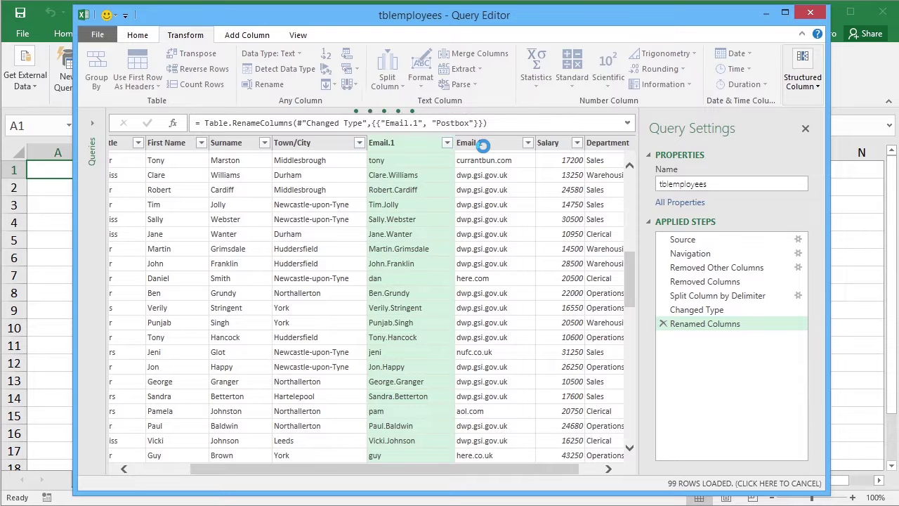
- Rename the Email.2 column to PostOffice
{"action": "left_click", "coordinate": [488, 142]}
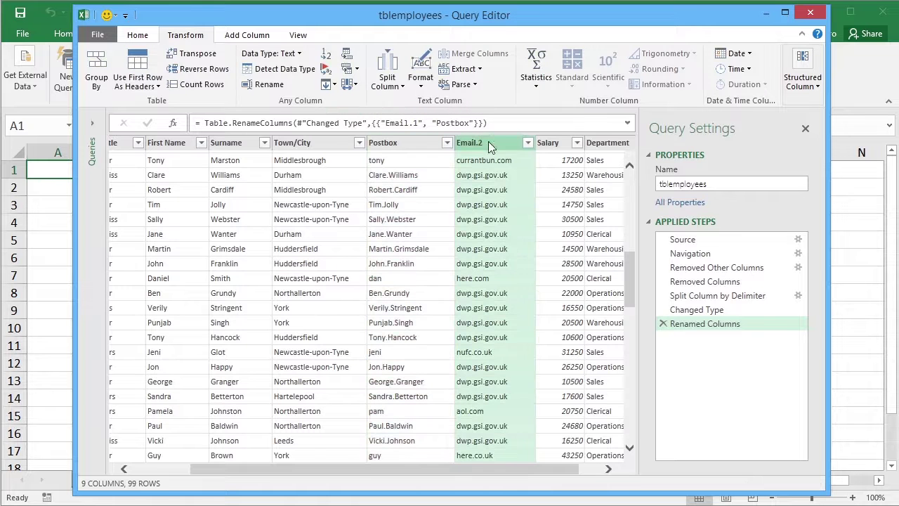
{"action": "left_click", "coordinate": [253, 84]}
{"action": "type", "text": "PostOffice"}
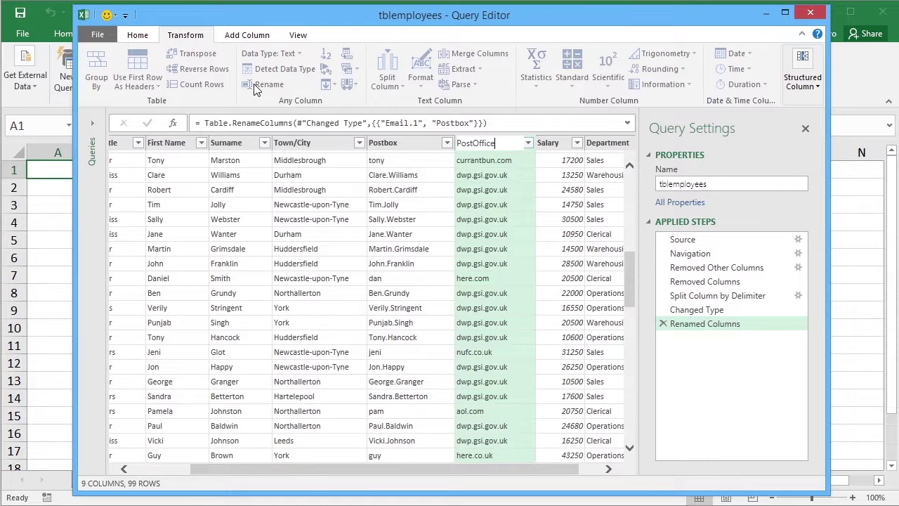
{"action": "key", "text": "Return"}
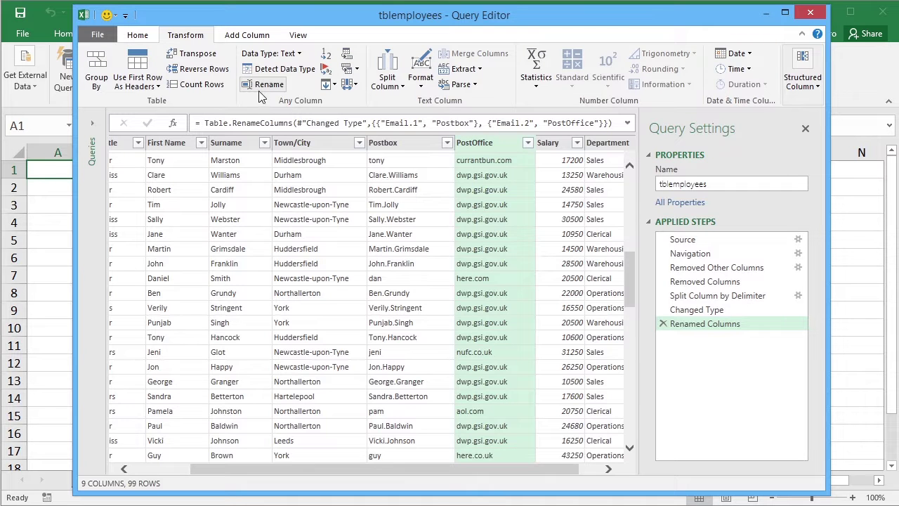
{"action": "left_click", "coordinate": [243, 39]}
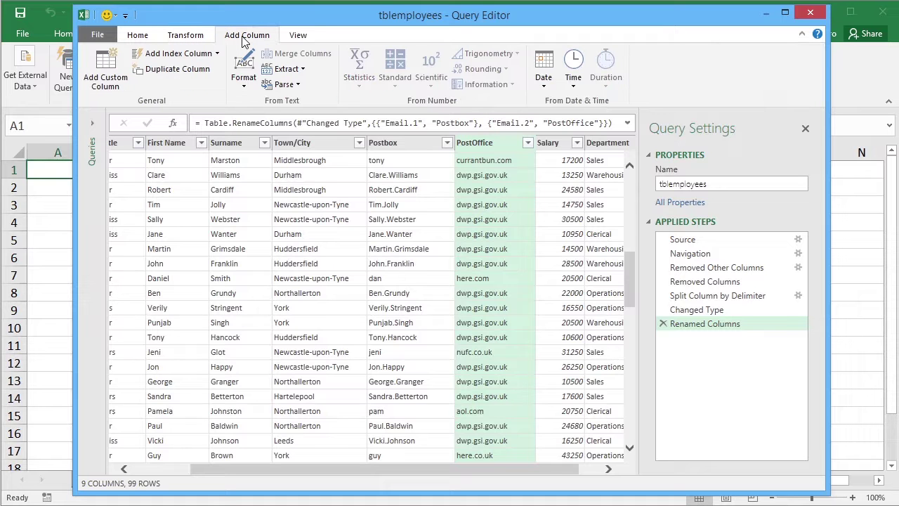
{"action": "left_click", "coordinate": [297, 38]}
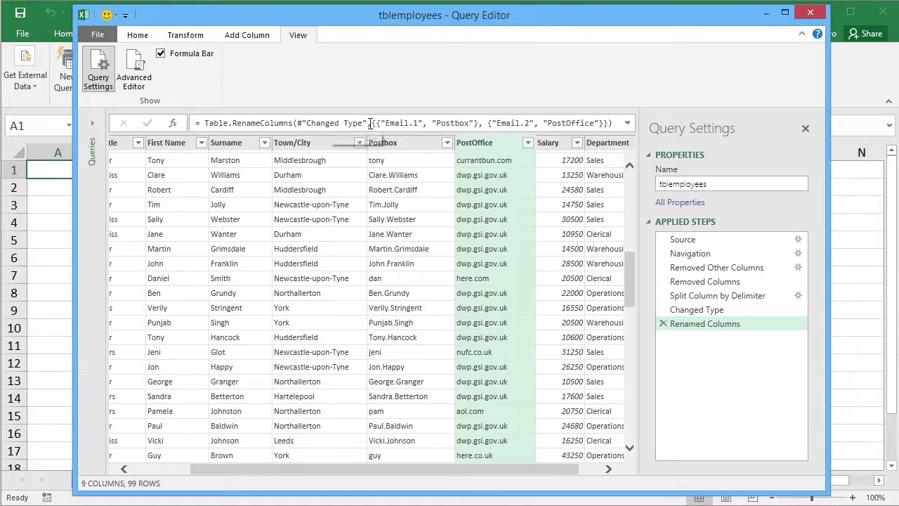
{"action": "left_click", "coordinate": [161, 54]}
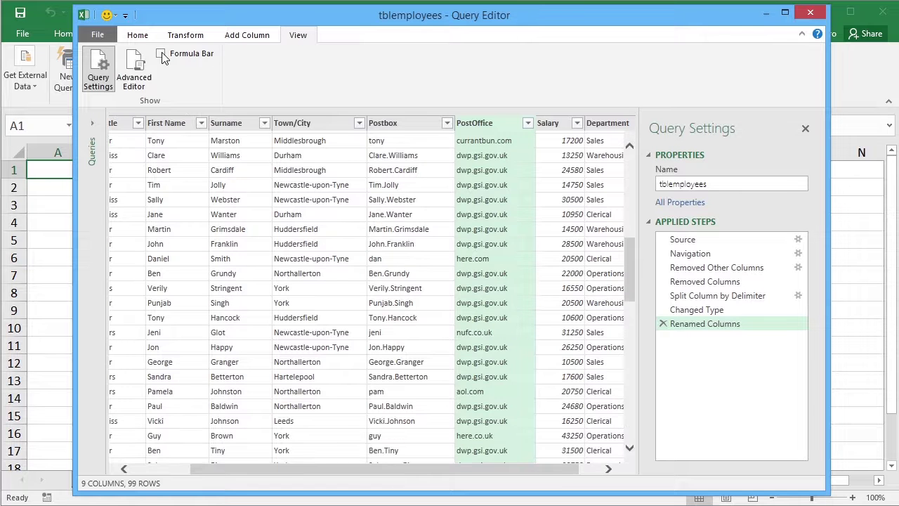
{"action": "left_click", "coordinate": [161, 54]}
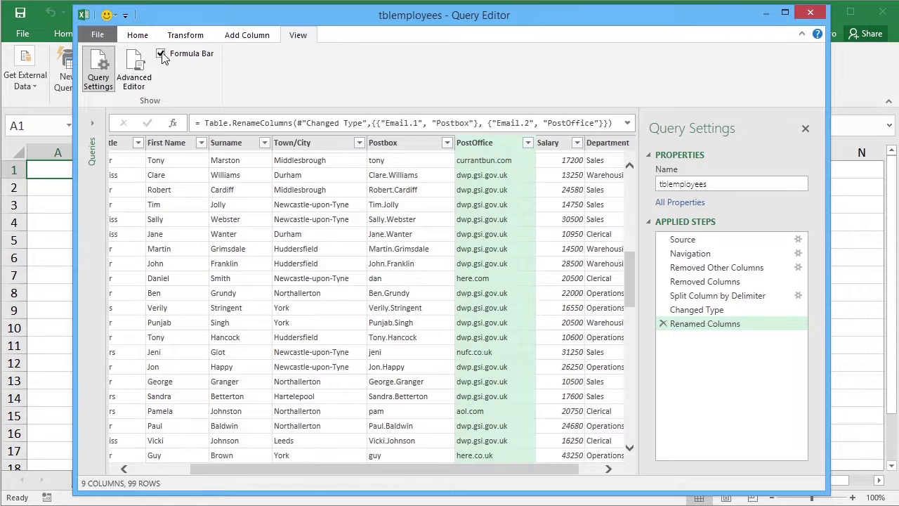
{"action": "left_click", "coordinate": [133, 80]}
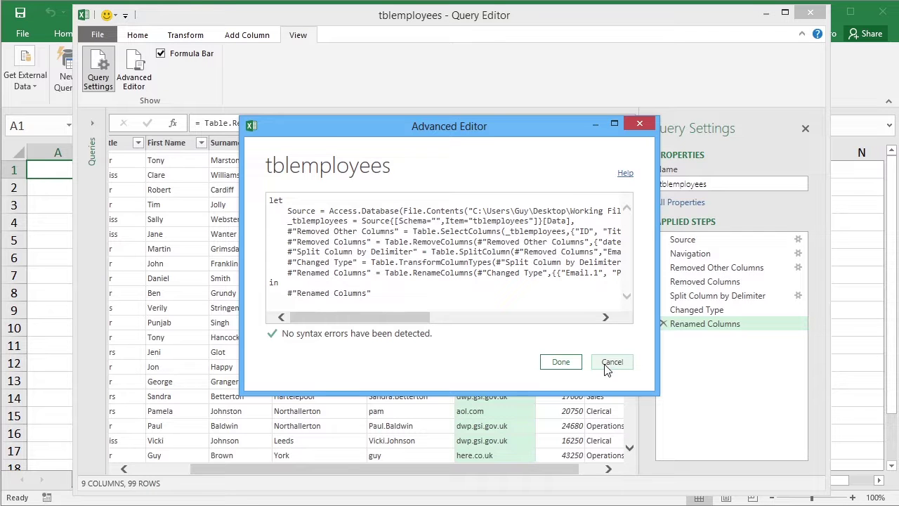
{"action": "left_click", "coordinate": [577, 364]}
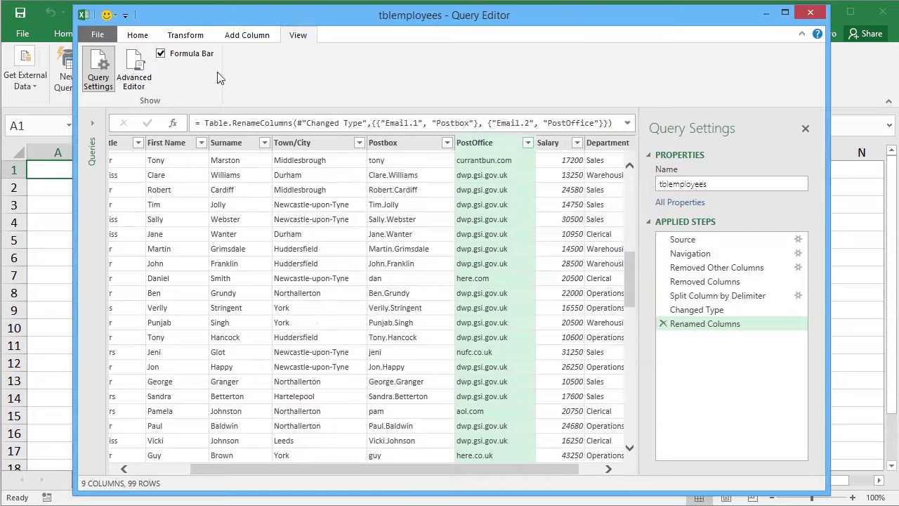
- Close the Query Editor and load tblemployees into the workbook as a table on Sheet4
{"action": "left_click", "coordinate": [138, 35]}
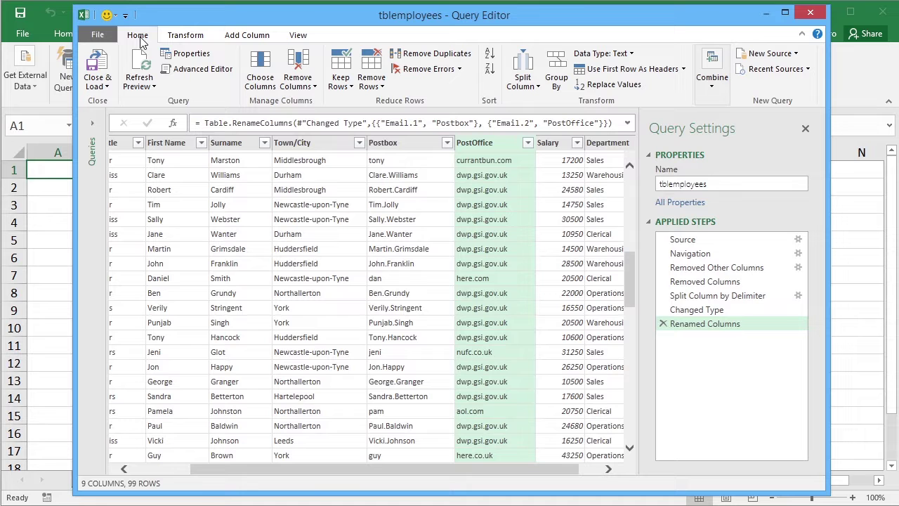
{"action": "left_click", "coordinate": [103, 85]}
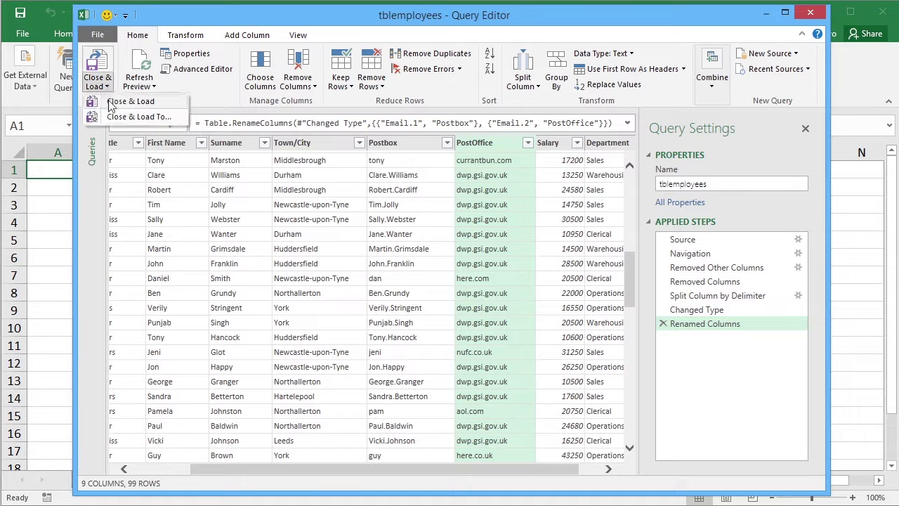
{"action": "left_click", "coordinate": [109, 104]}
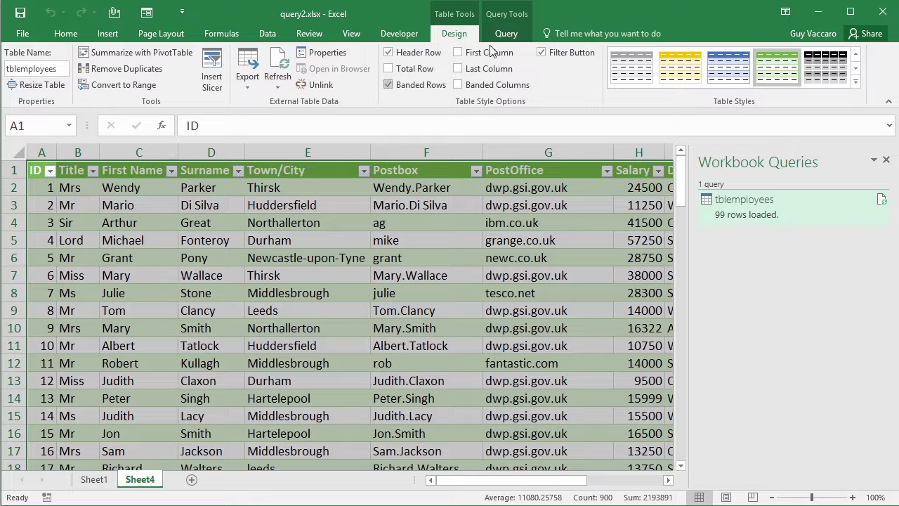
- Reopen the loaded tblemployees query in the Power Query Editor from the Query tab
{"action": "left_click", "coordinate": [506, 33]}
{"action": "left_click", "coordinate": [21, 64]}
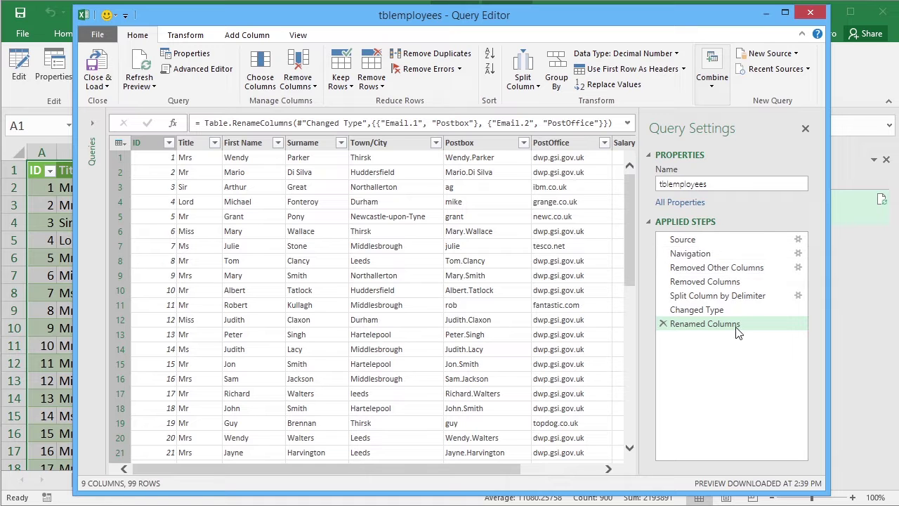
{"action": "right_click", "coordinate": [734, 281]}
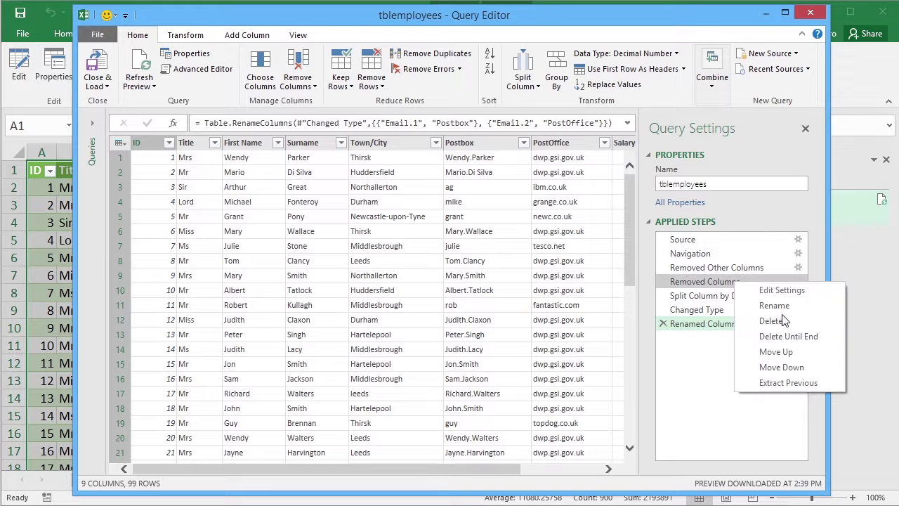
{"action": "left_click", "coordinate": [666, 282]}
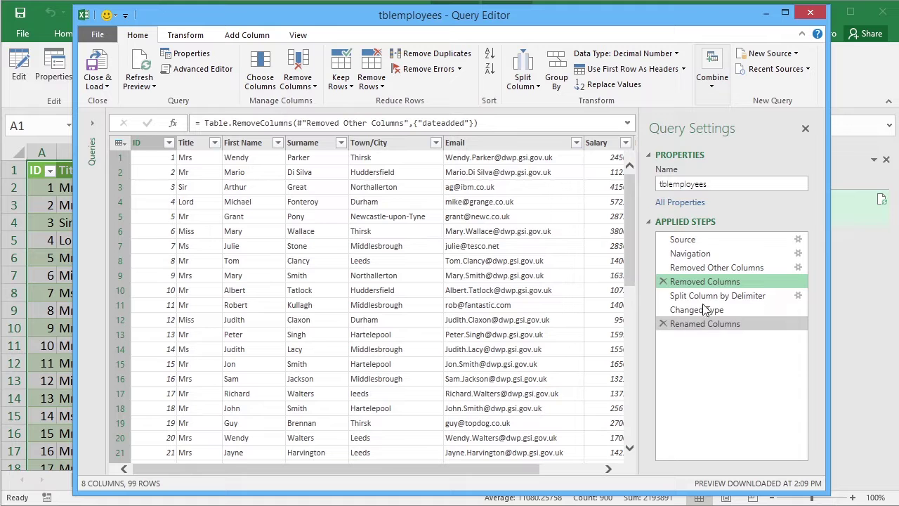
{"action": "left_click_drag", "start_coordinate": [697, 333], "coordinate": [686, 286]}
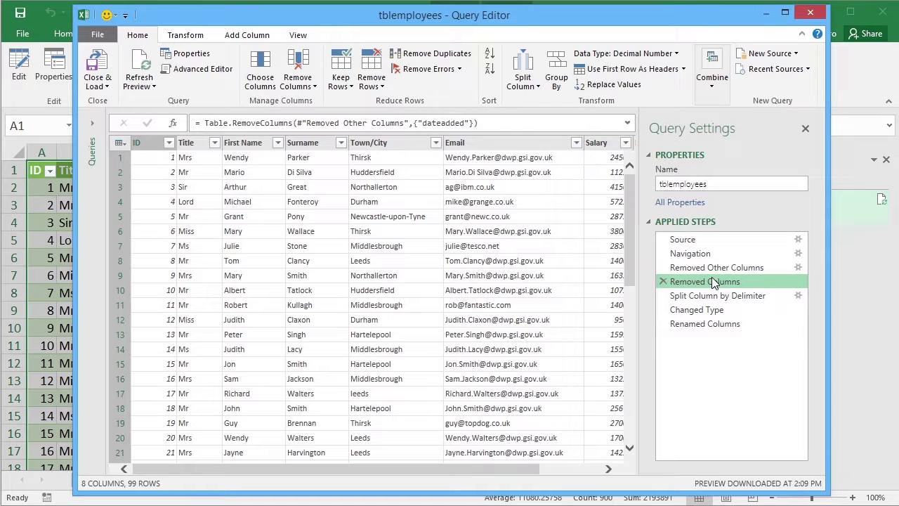
{"action": "left_click", "coordinate": [697, 325]}
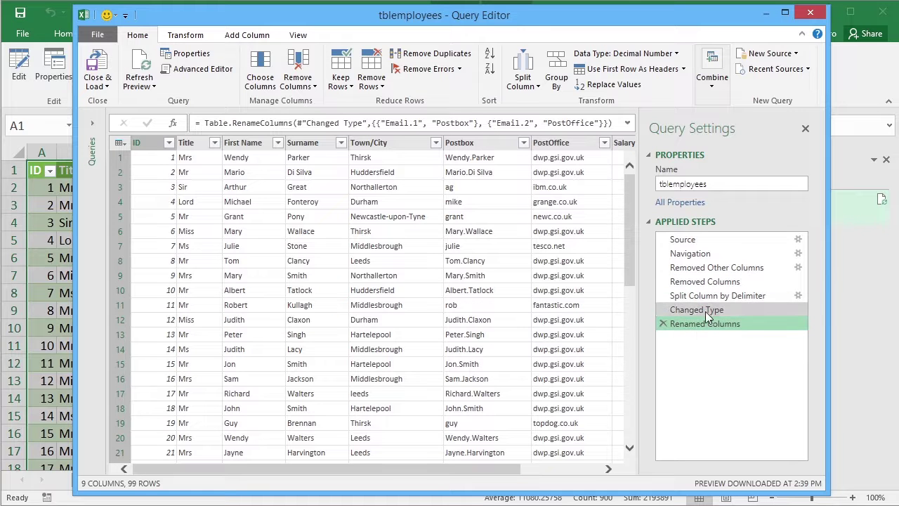